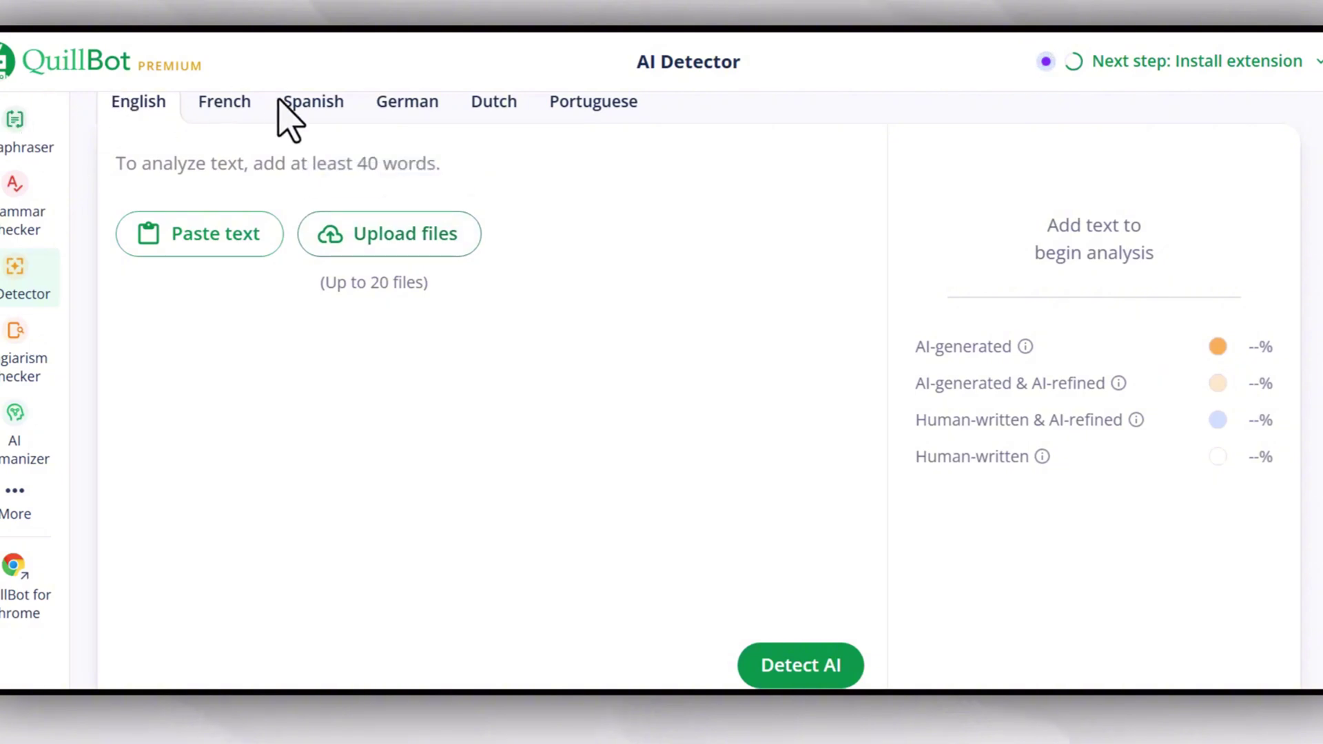
# Upload the sample Doc file to QuillBot for AI detection
pyautogui.click(386, 256)
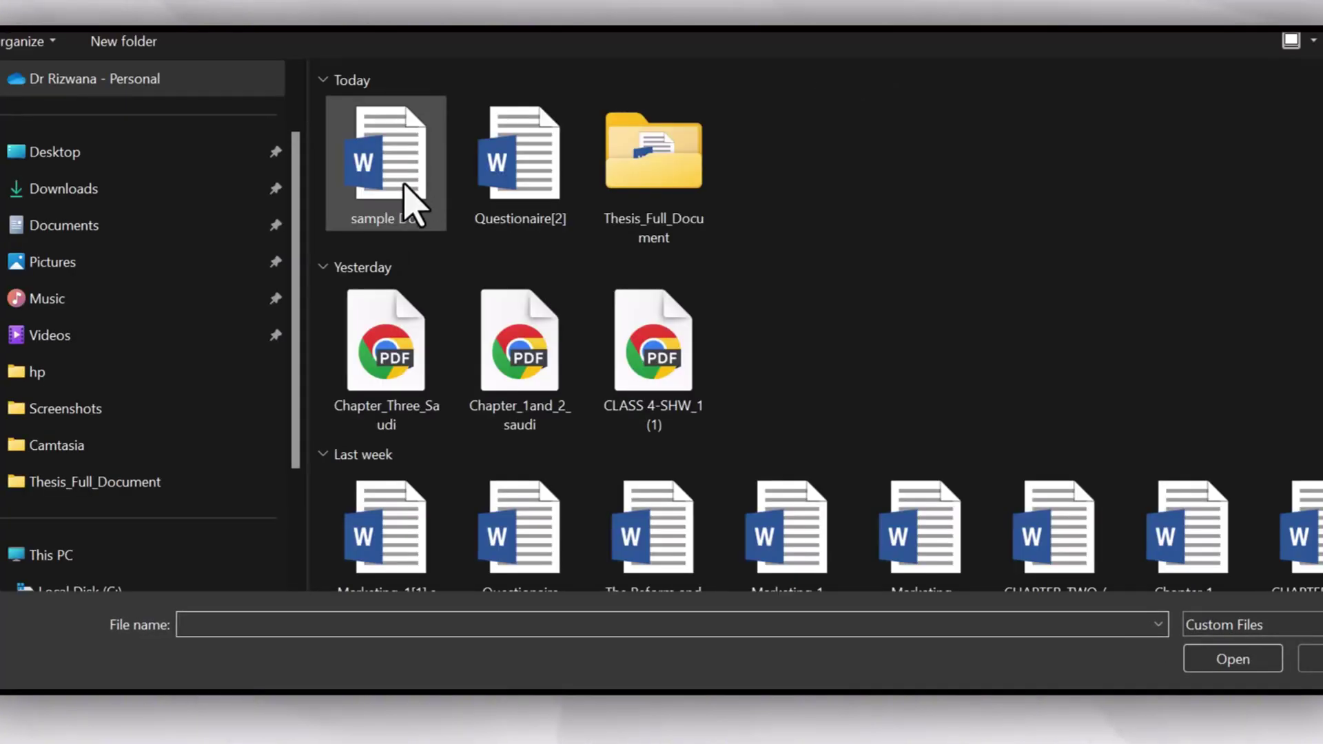
pyautogui.click(394, 185)
pyautogui.click(1232, 659)
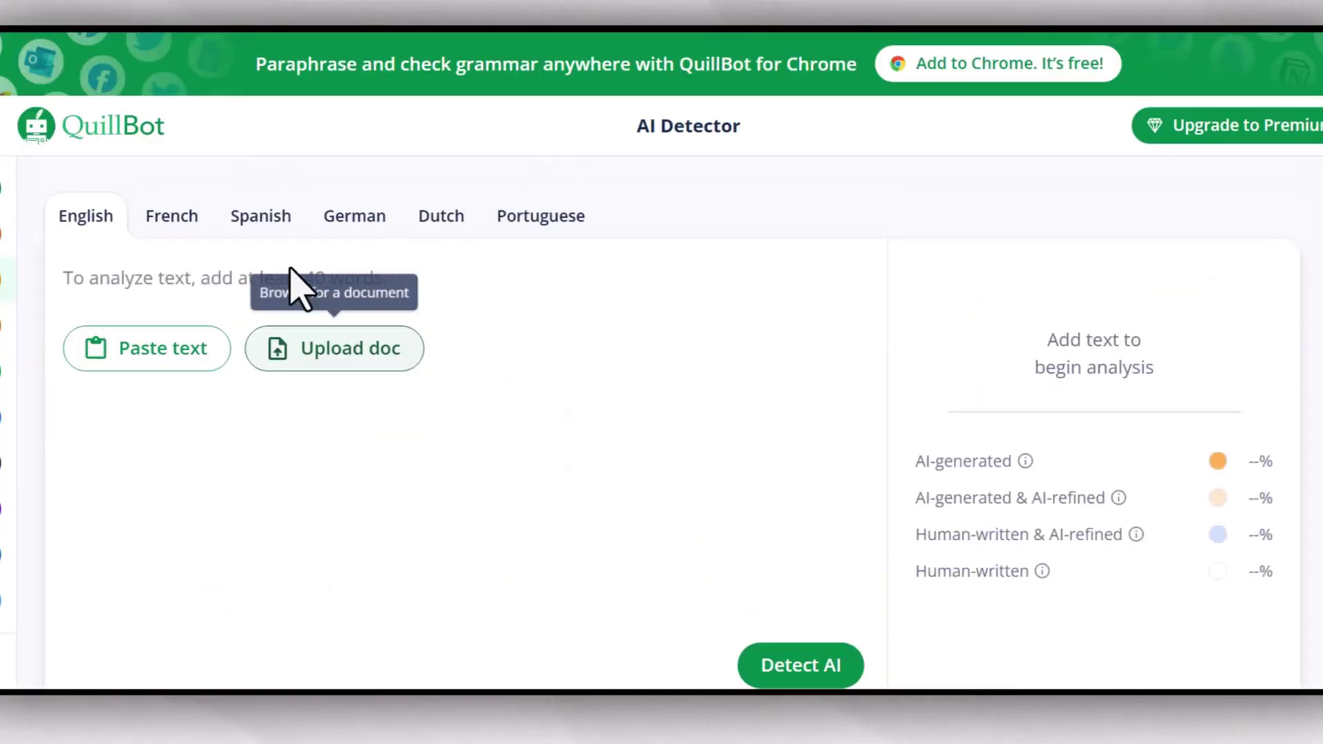
# Load sample Doc into the other window's detector, run Detect AI, then return to the Premium window
pyautogui.click(315, 356)
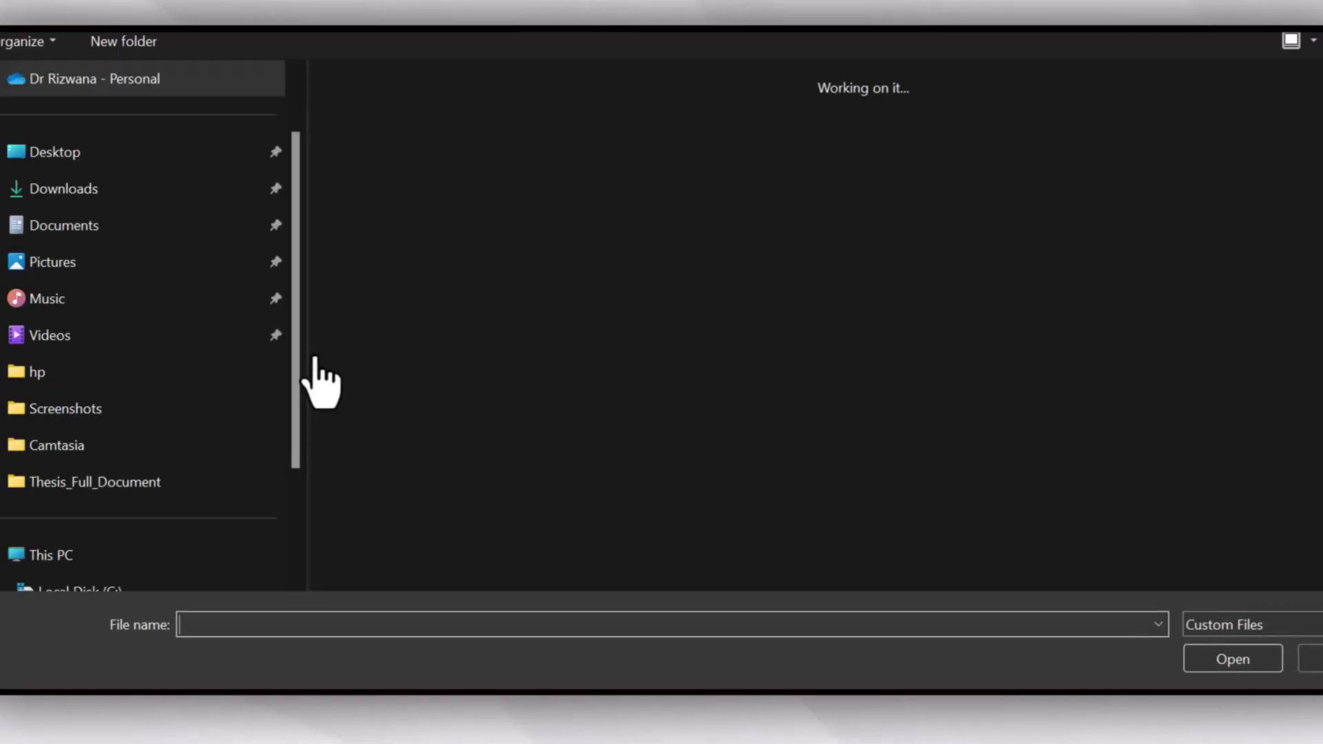
pyautogui.click(396, 214)
pyautogui.click(1245, 665)
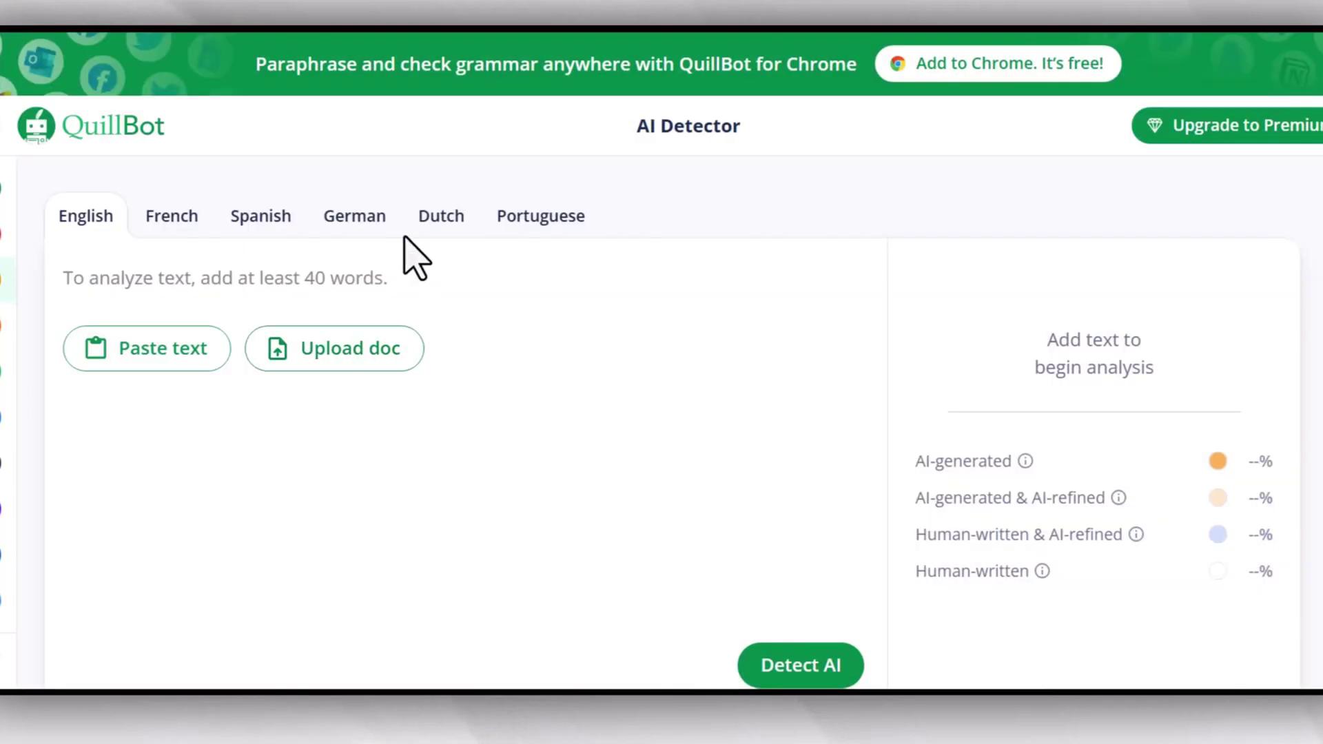
pyautogui.scroll(-2, 564, 564)
pyautogui.hotkey('ctrl', 'Return')
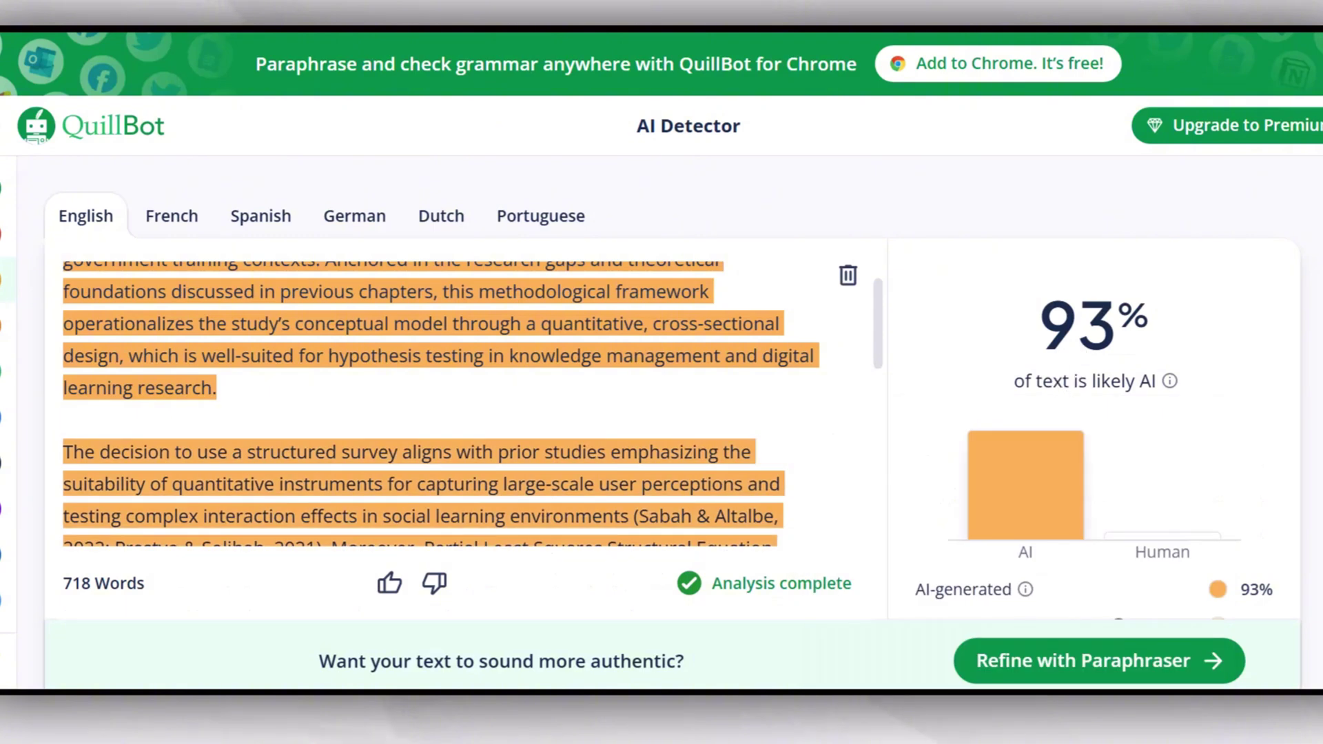
pyautogui.moveTo(849, 688)
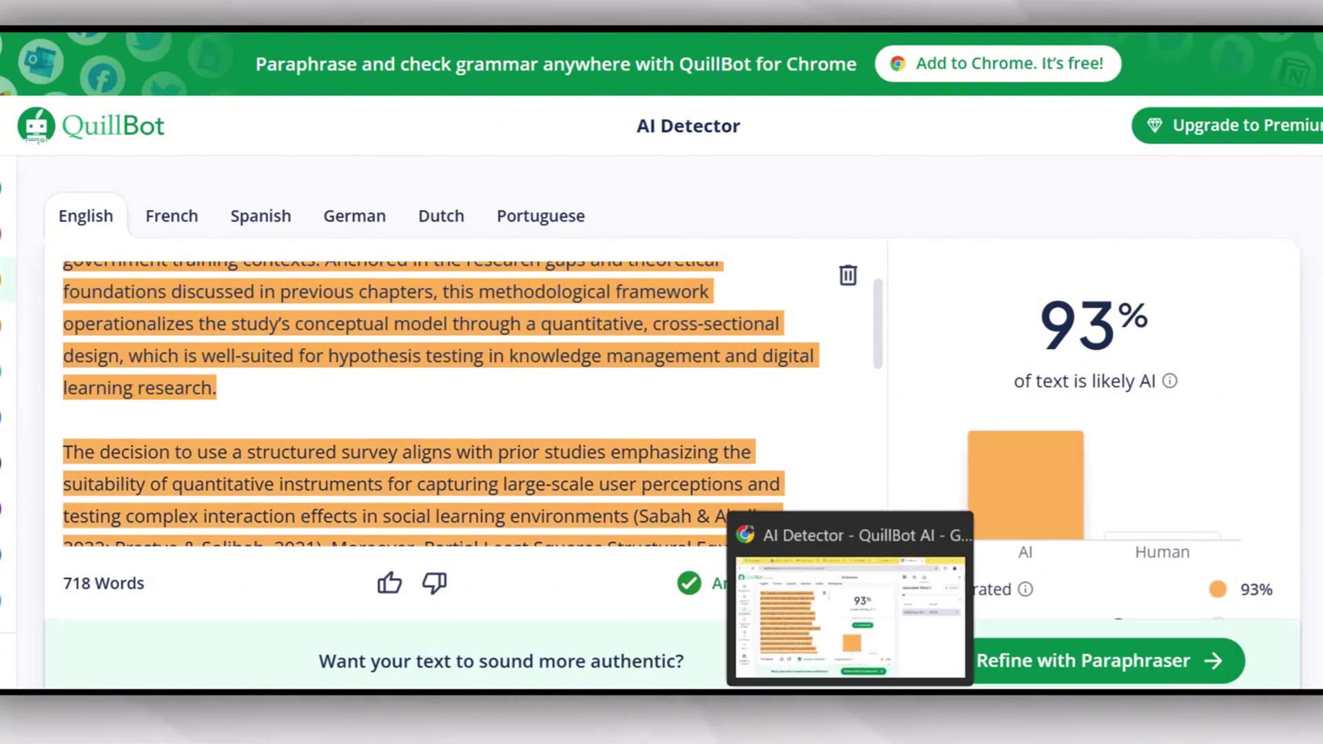
pyautogui.click(849, 613)
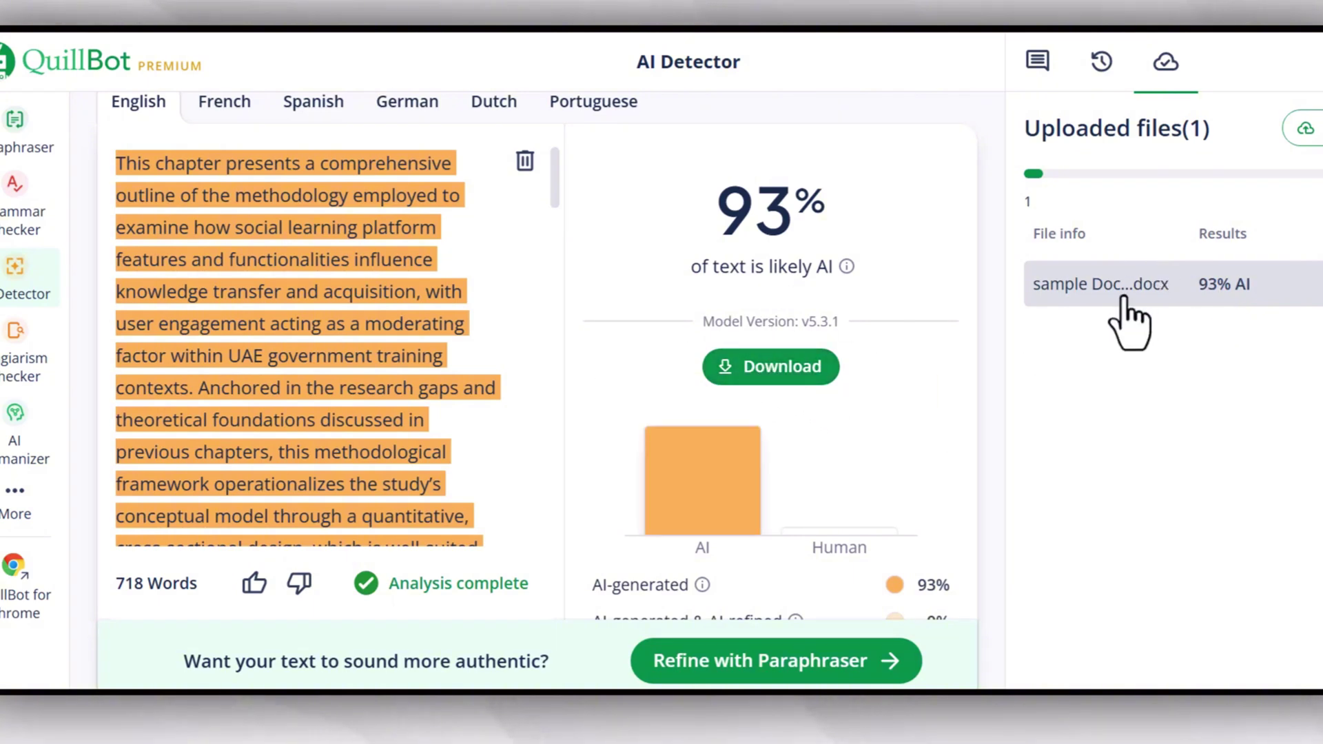
# Download the 93% AI report as a Microsoft Print to PDF preview and select a passage in it
pyautogui.click(795, 370)
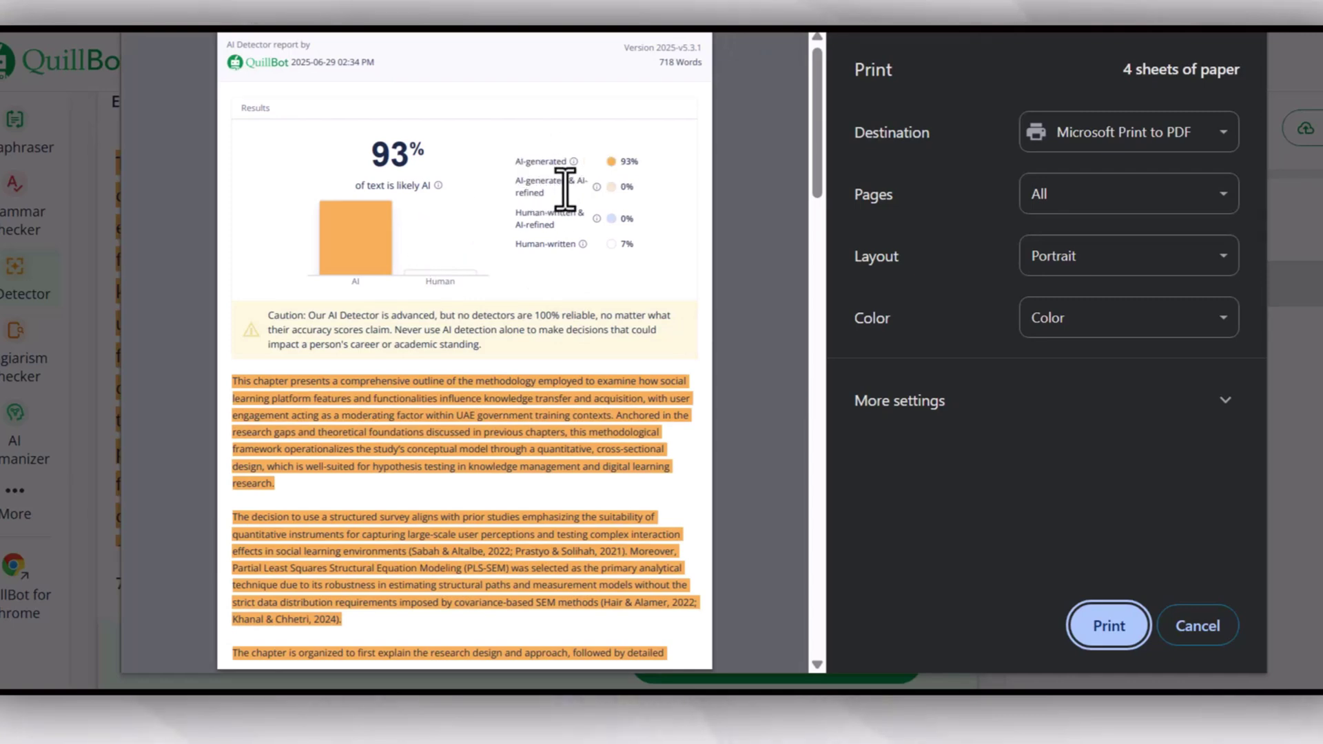
pyautogui.scroll(-1, 309, 361)
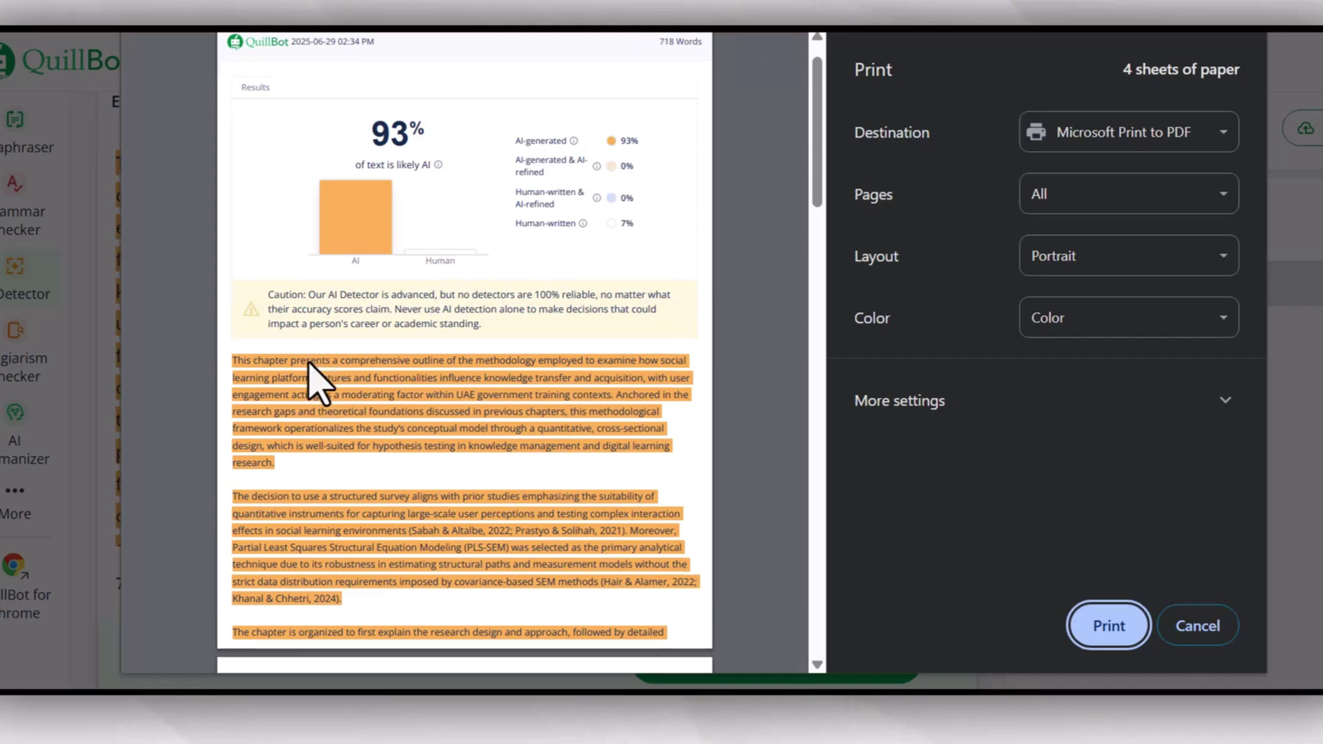
pyautogui.scroll(-20, 308, 362)
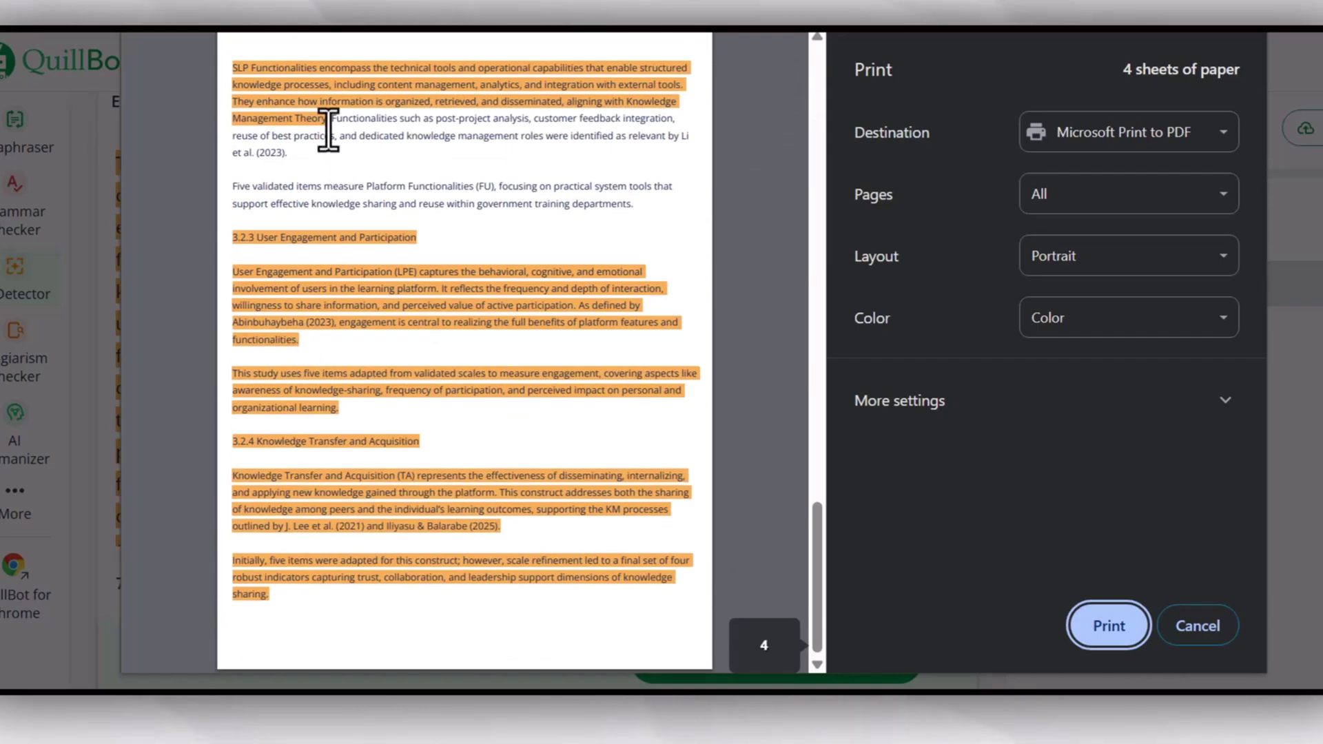
pyautogui.moveTo(331, 119); pyautogui.dragTo(636, 203)
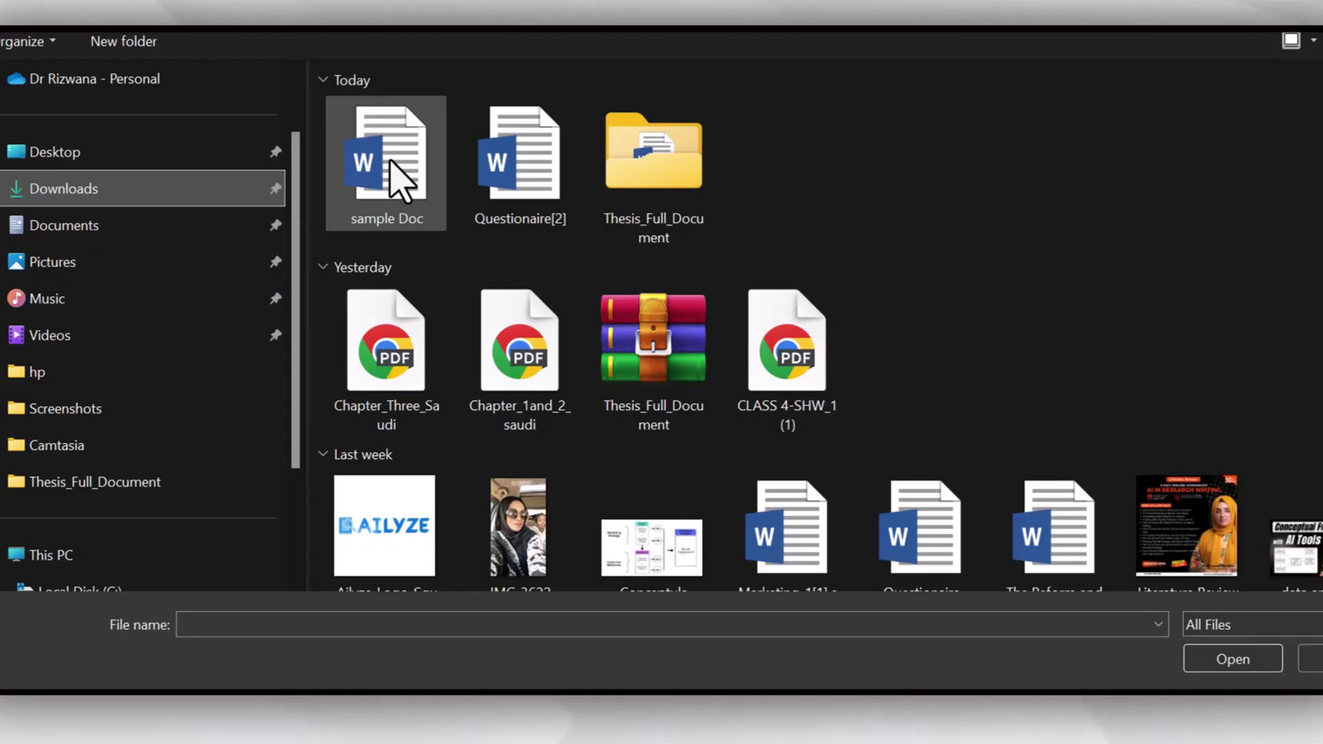
# Submit sample Doc.docx to Turnitin and open its report rating the text 100% AI
pyautogui.click(391, 165)
pyautogui.click(1248, 672)
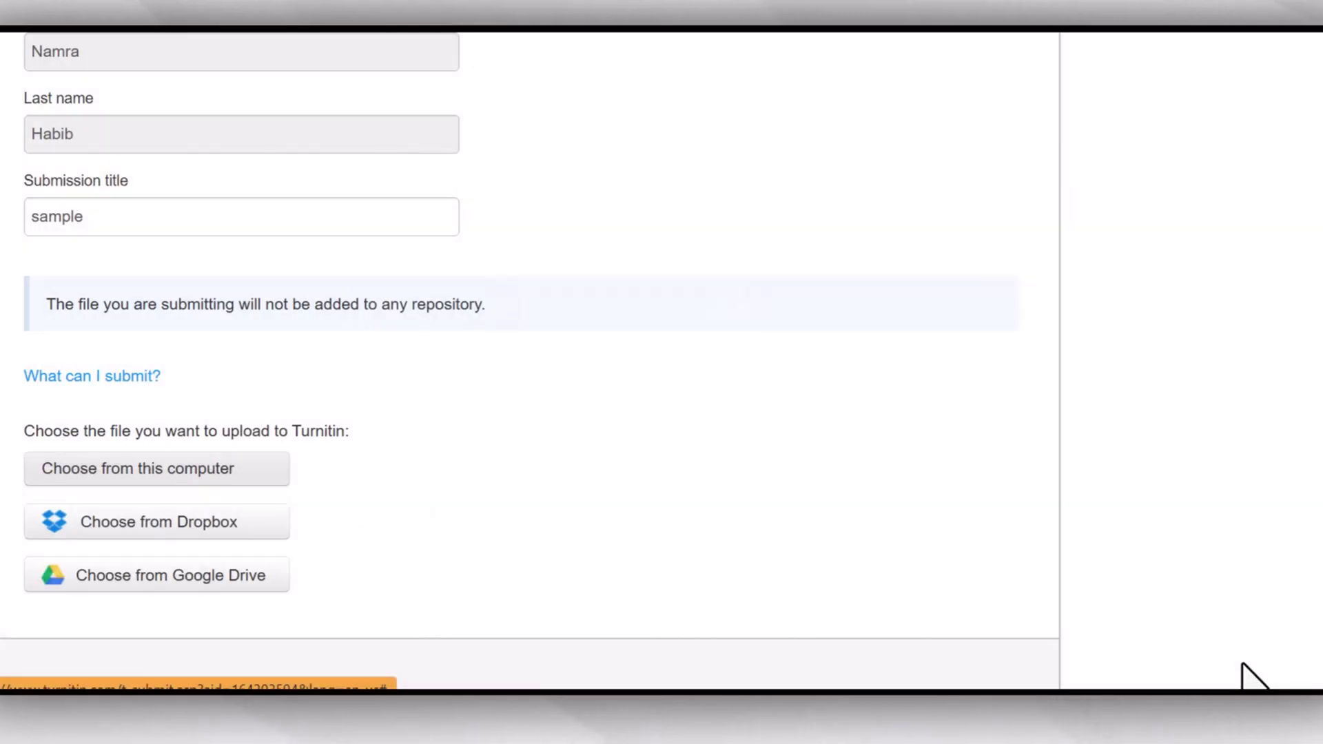
pyautogui.scroll(-3, 112, 582)
pyautogui.click(60, 433)
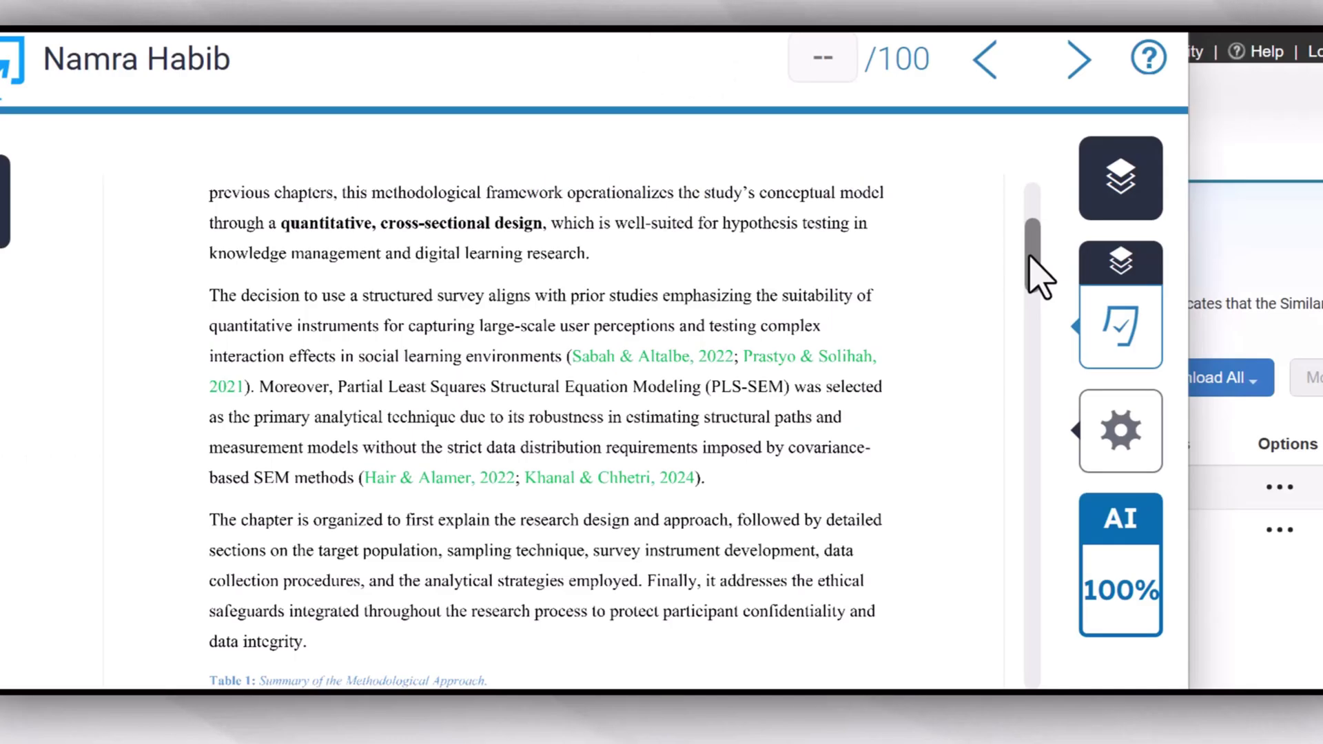
pyautogui.scroll(1, 1033, 266)
pyautogui.moveTo(1034, 266); pyautogui.dragTo(1031, 321)
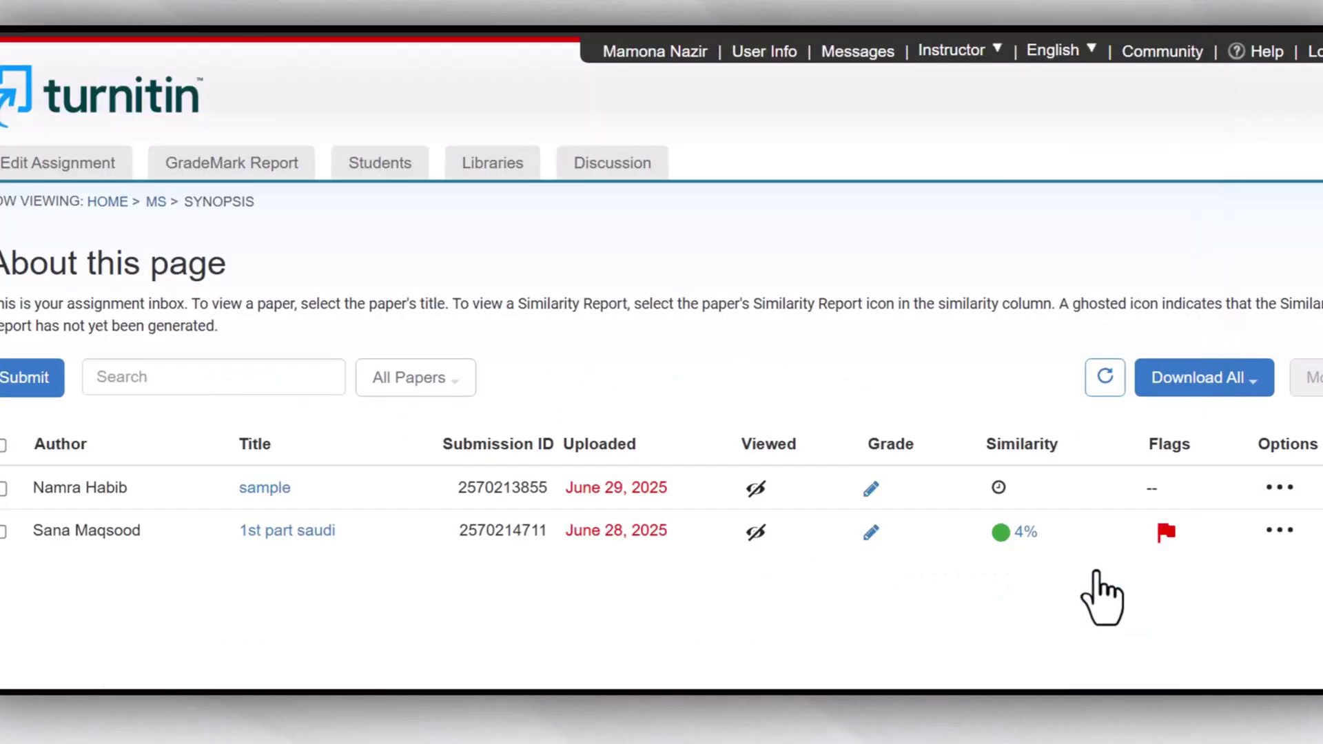
pyautogui.click(1096, 572)
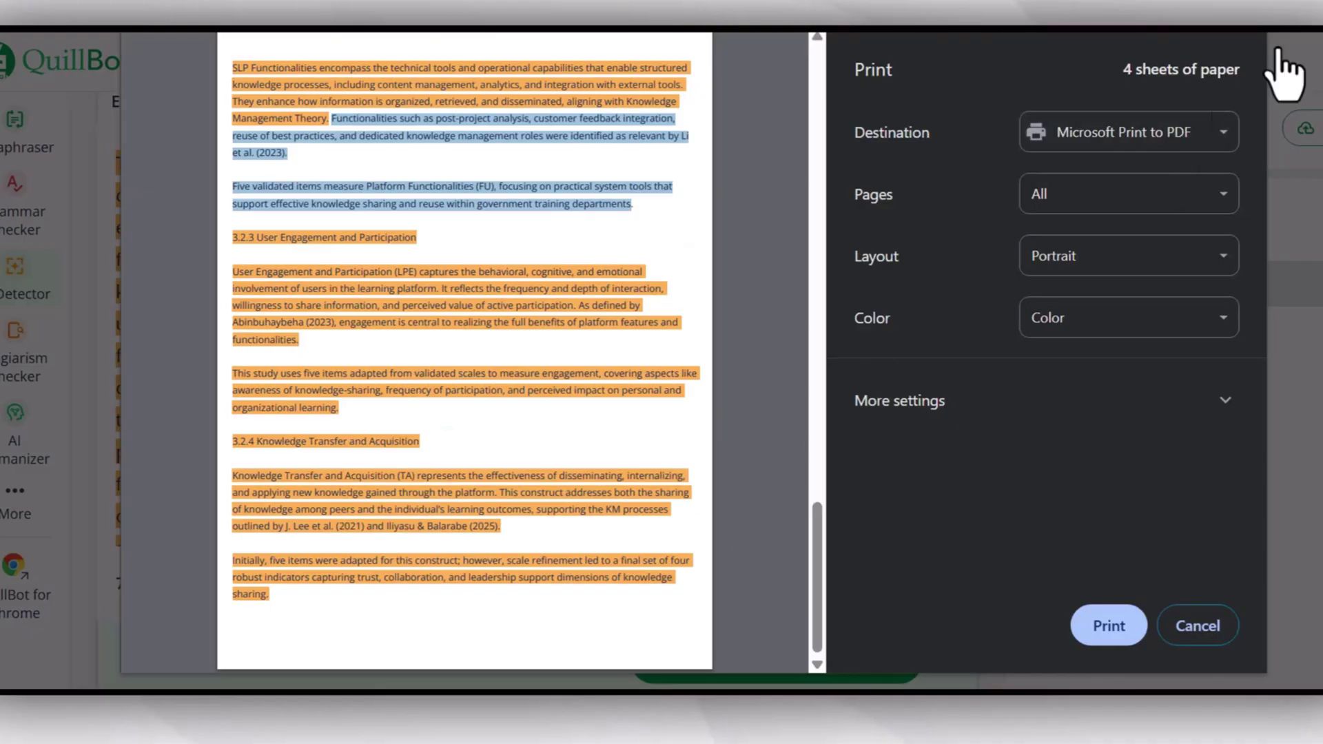
# Close the print preview, humanize the 718-word text in English (UK) Basic mode, and copy the 742-word output
pyautogui.click(1197, 625)
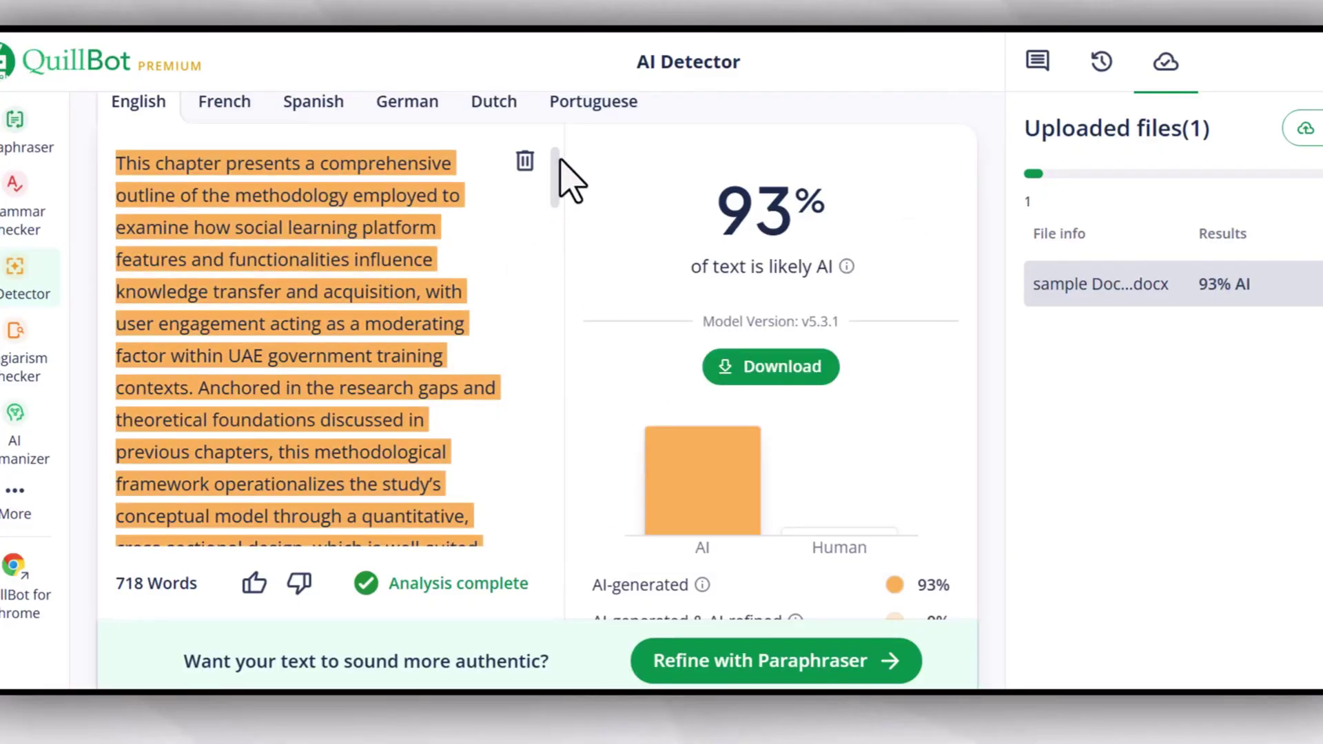
pyautogui.moveTo(558, 158); pyautogui.dragTo(554, 199)
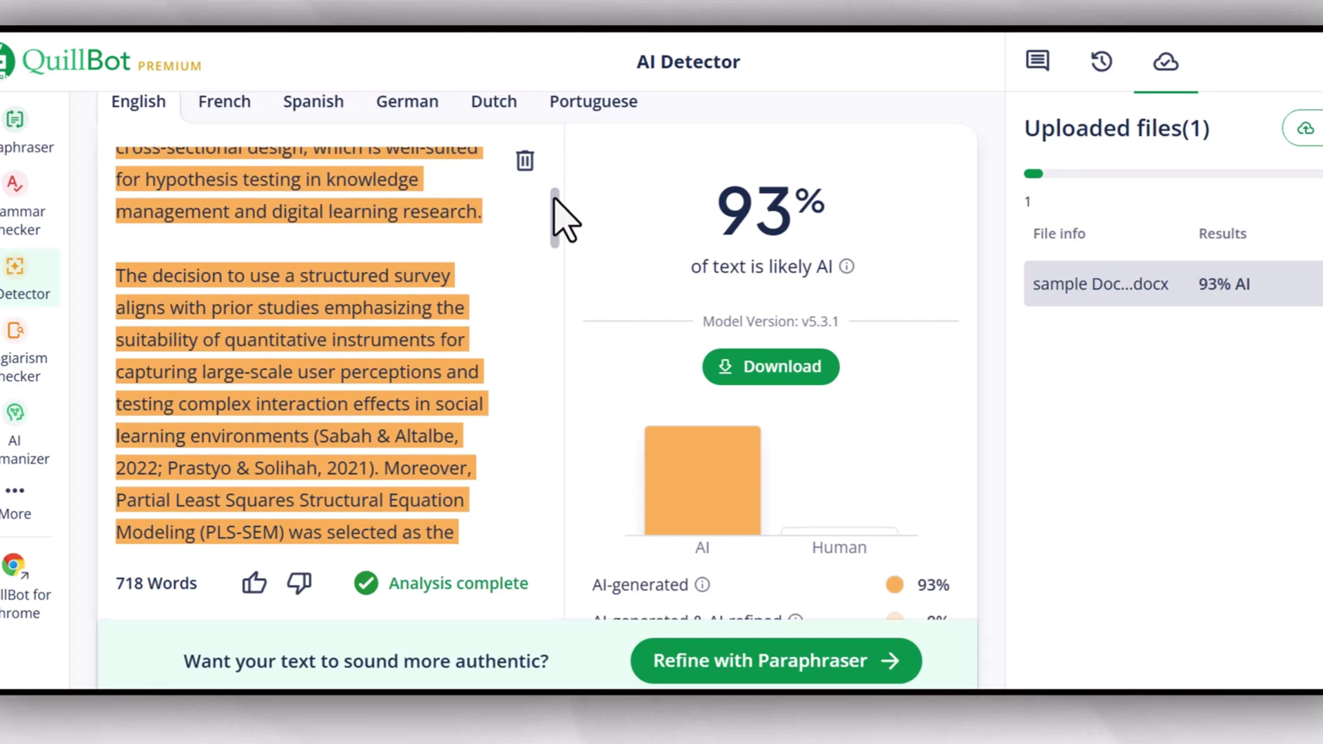
pyautogui.click(26, 445)
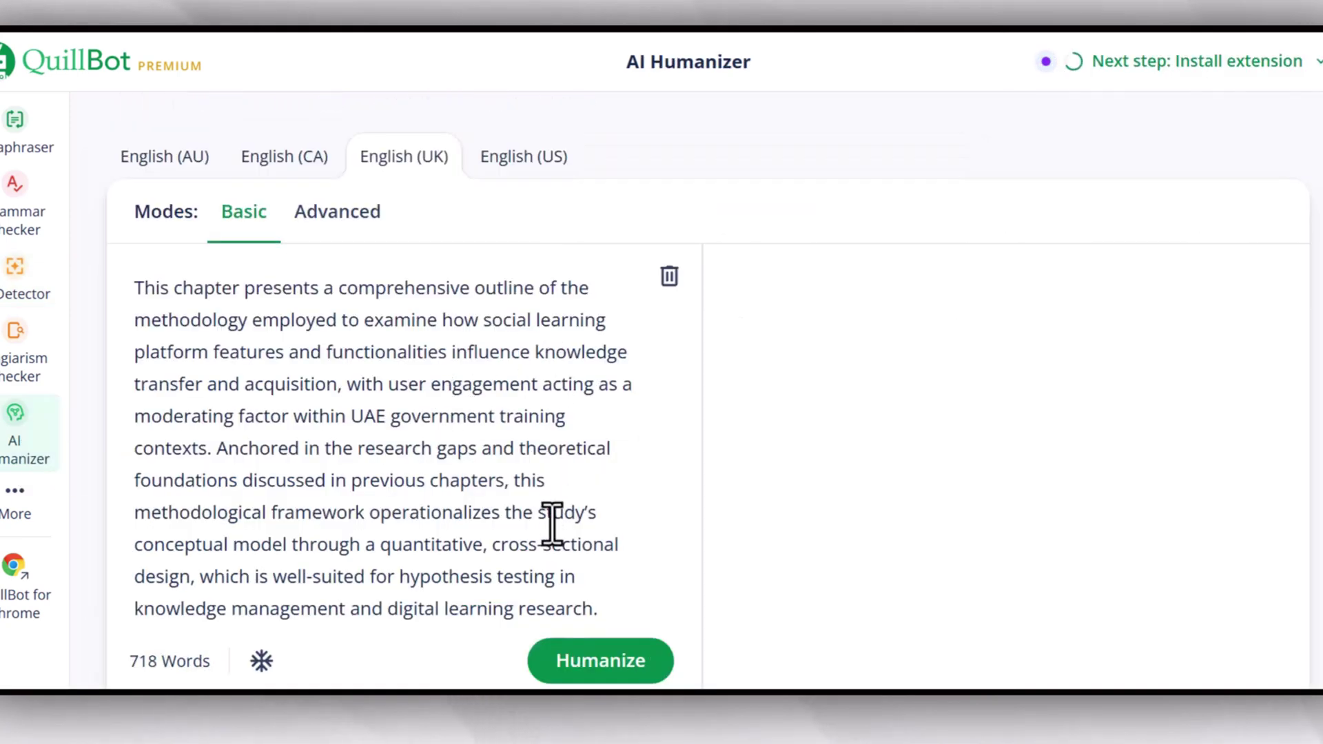
pyautogui.scroll(-3, 551, 528)
pyautogui.scroll(5, 605, 663)
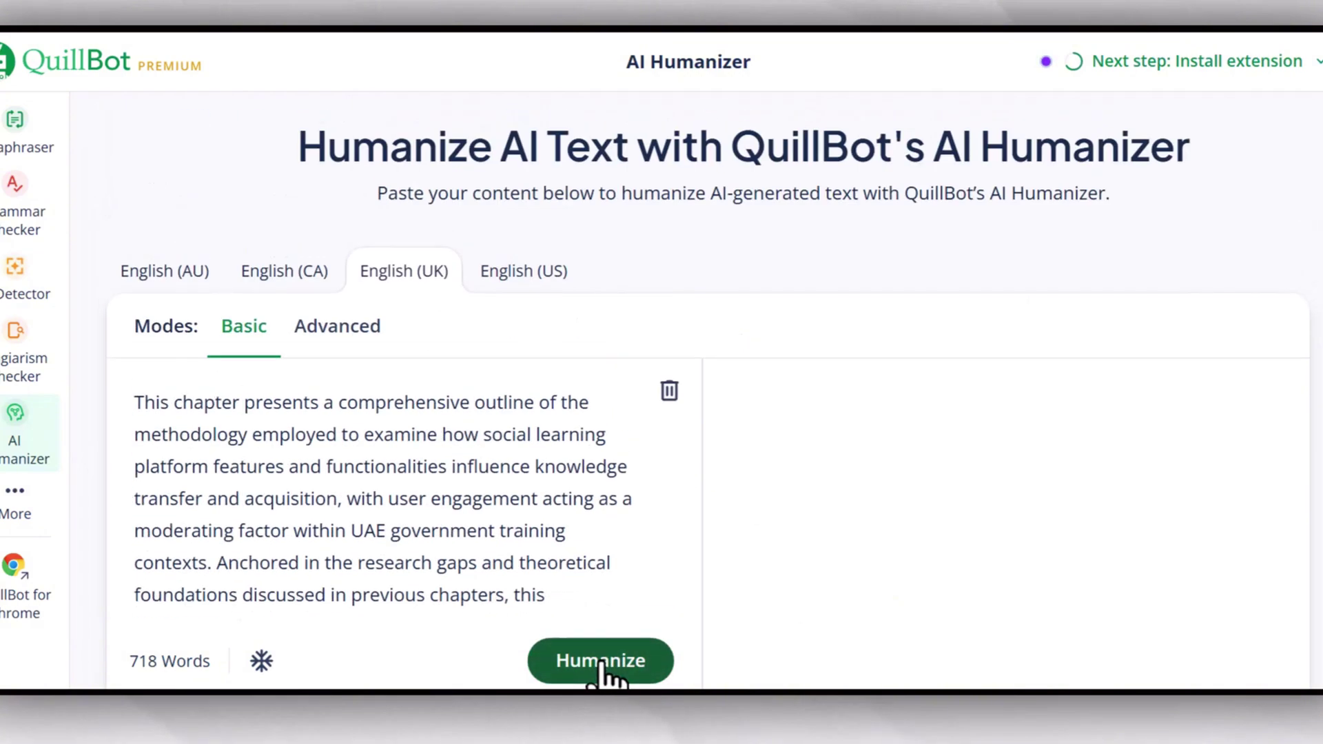
pyautogui.click(602, 661)
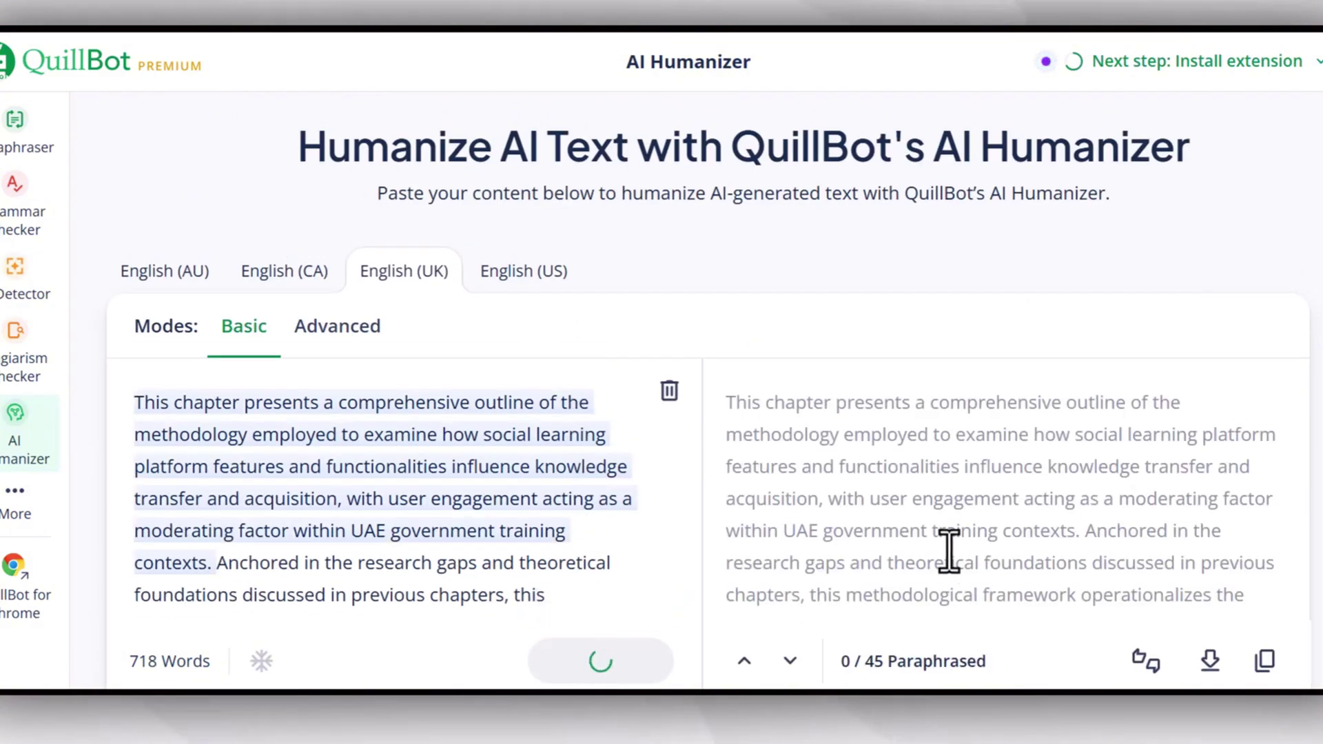
pyautogui.scroll(-4, 948, 545)
pyautogui.click(1265, 661)
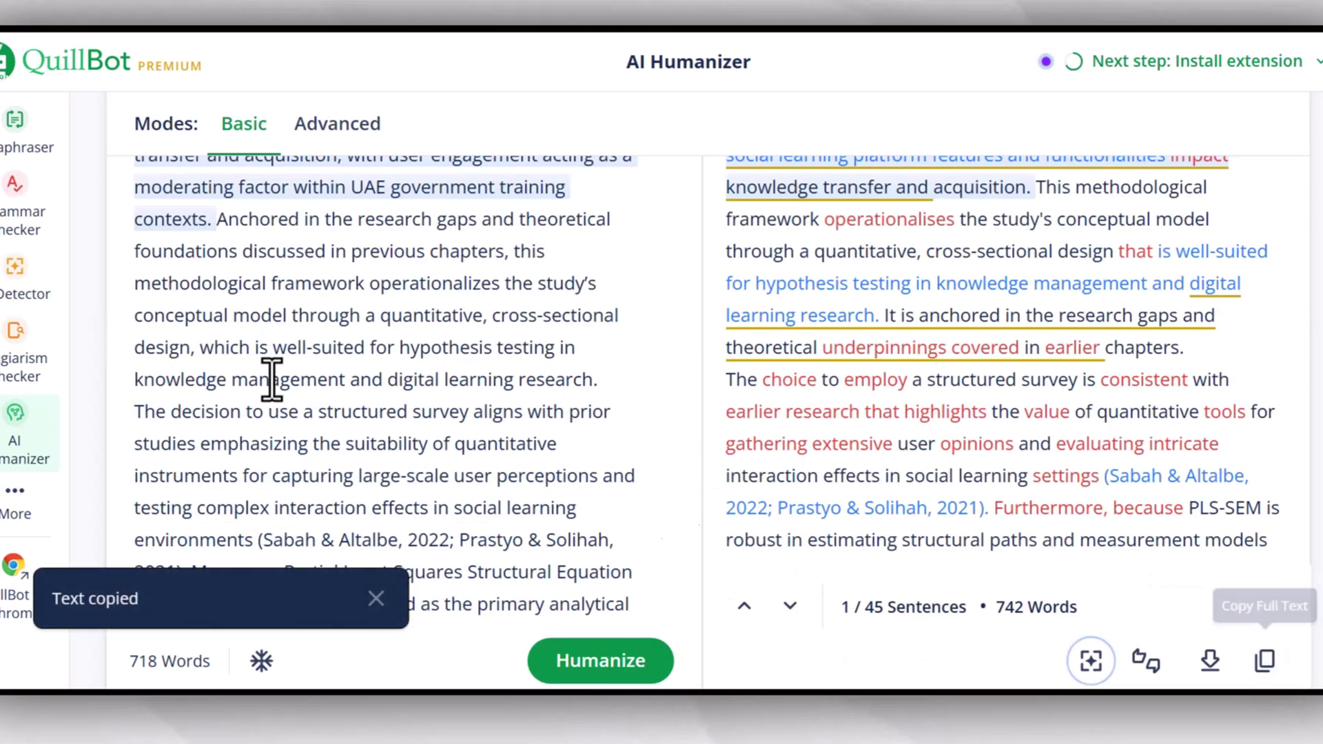
# Paste the 742-word humanized text into the AI Detector and run detection, getting 86% AI
pyautogui.click(26, 279)
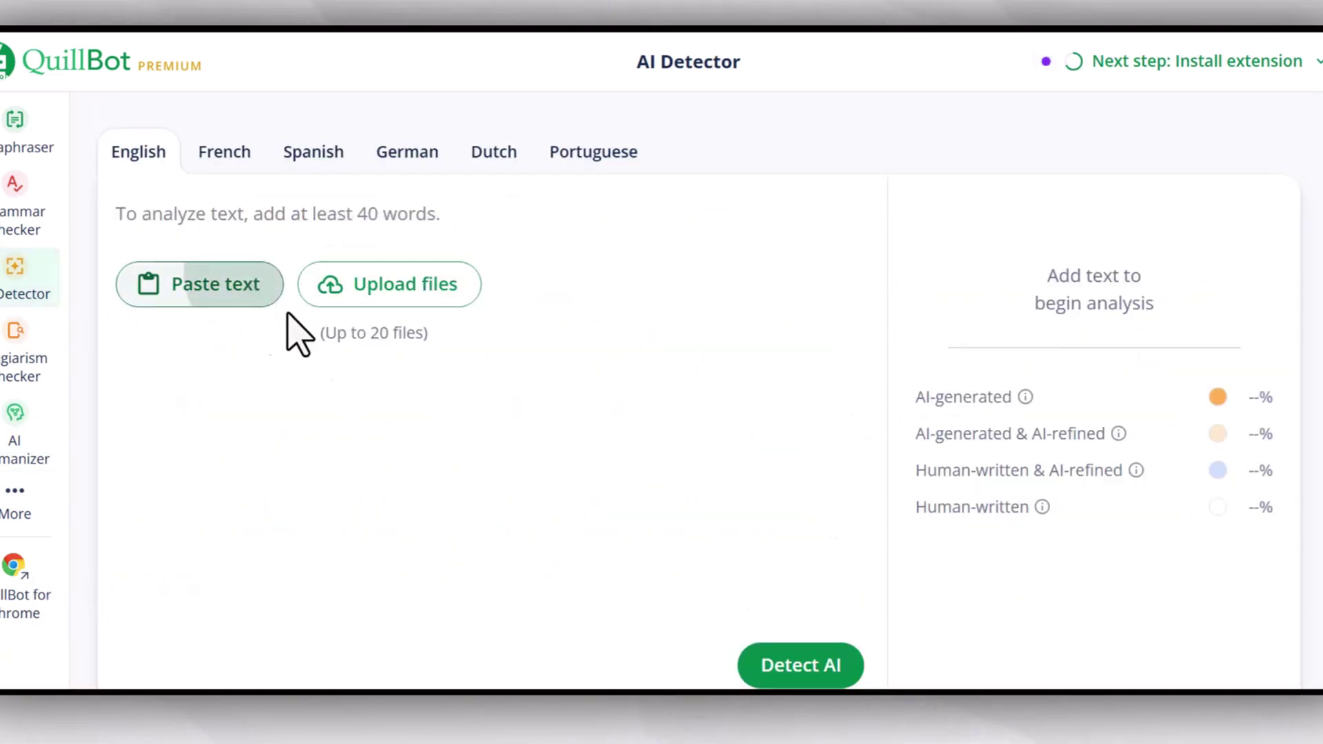
pyautogui.click(281, 305)
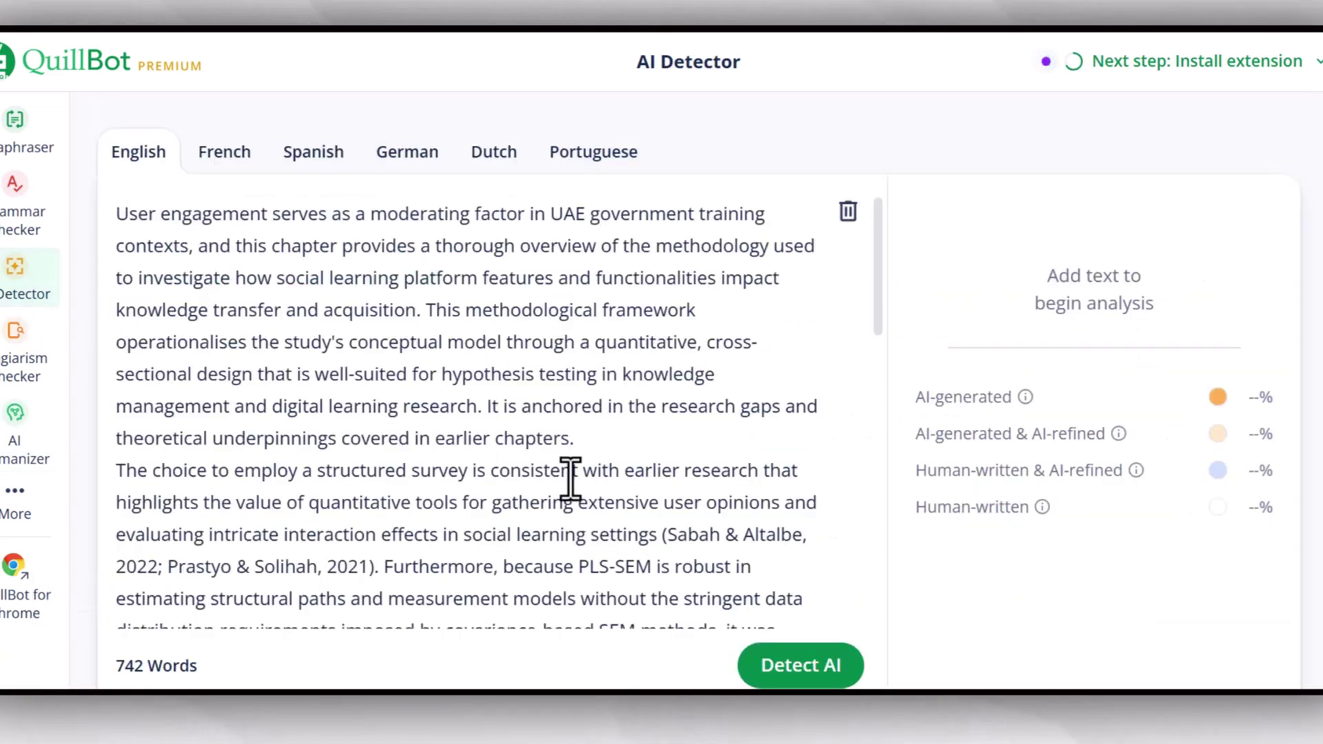
pyautogui.click(814, 667)
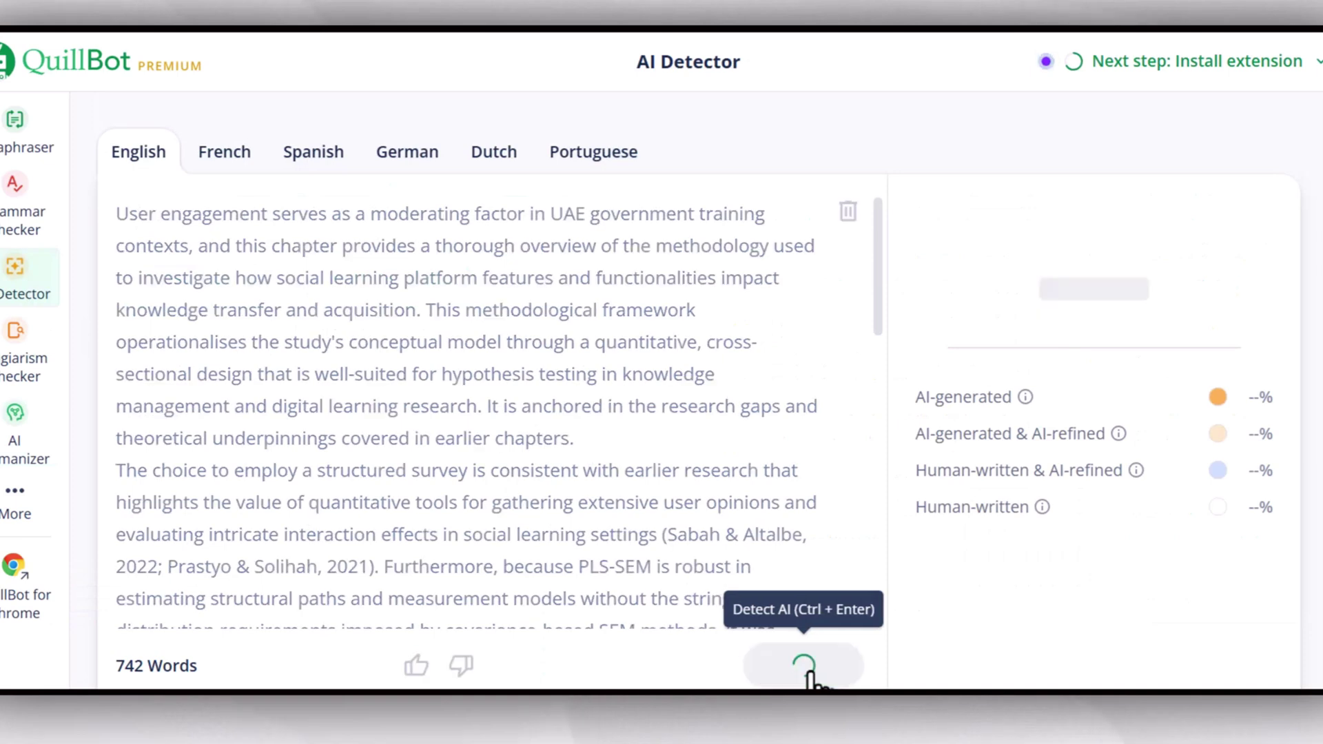
pyautogui.scroll(2, 881, 241)
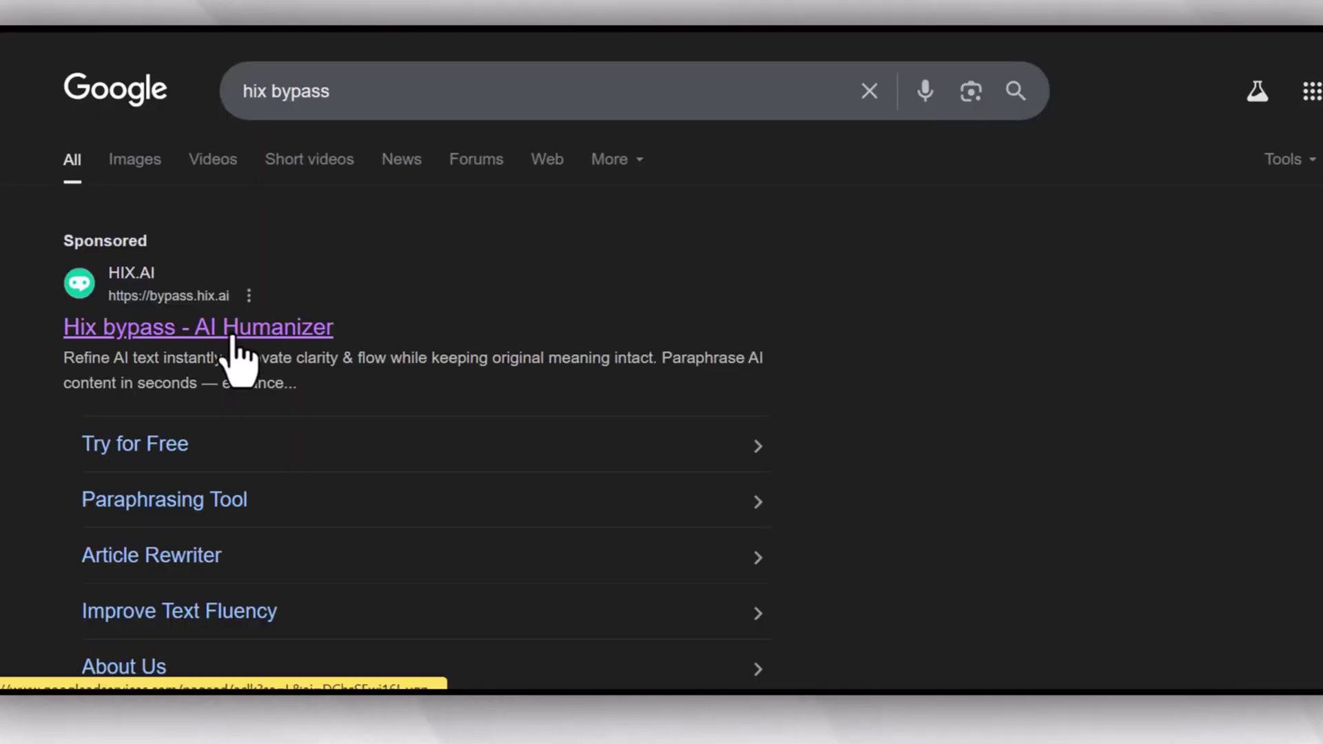
# Paste the chapter text into HIX Humanizer and humanize it in Balanced mode, producing 806 words
pyautogui.click(233, 335)
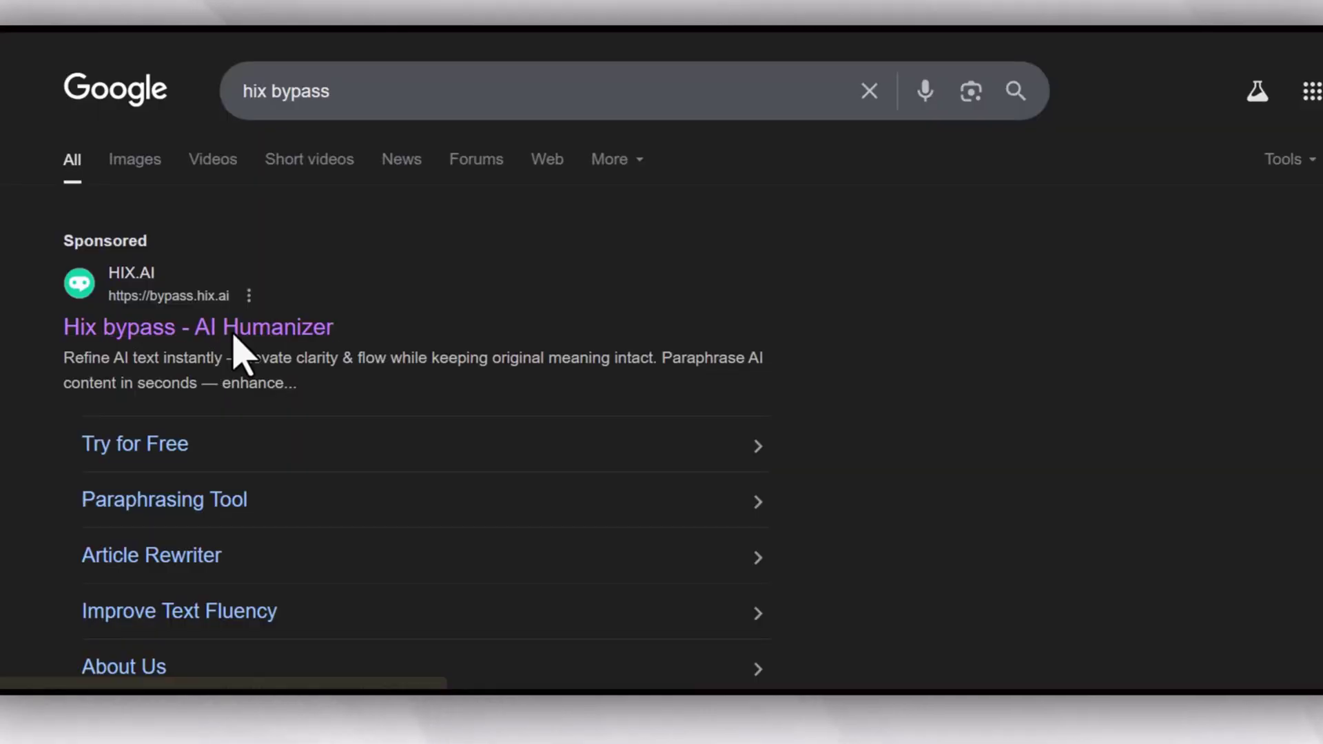
pyautogui.scroll(-2, 384, 496)
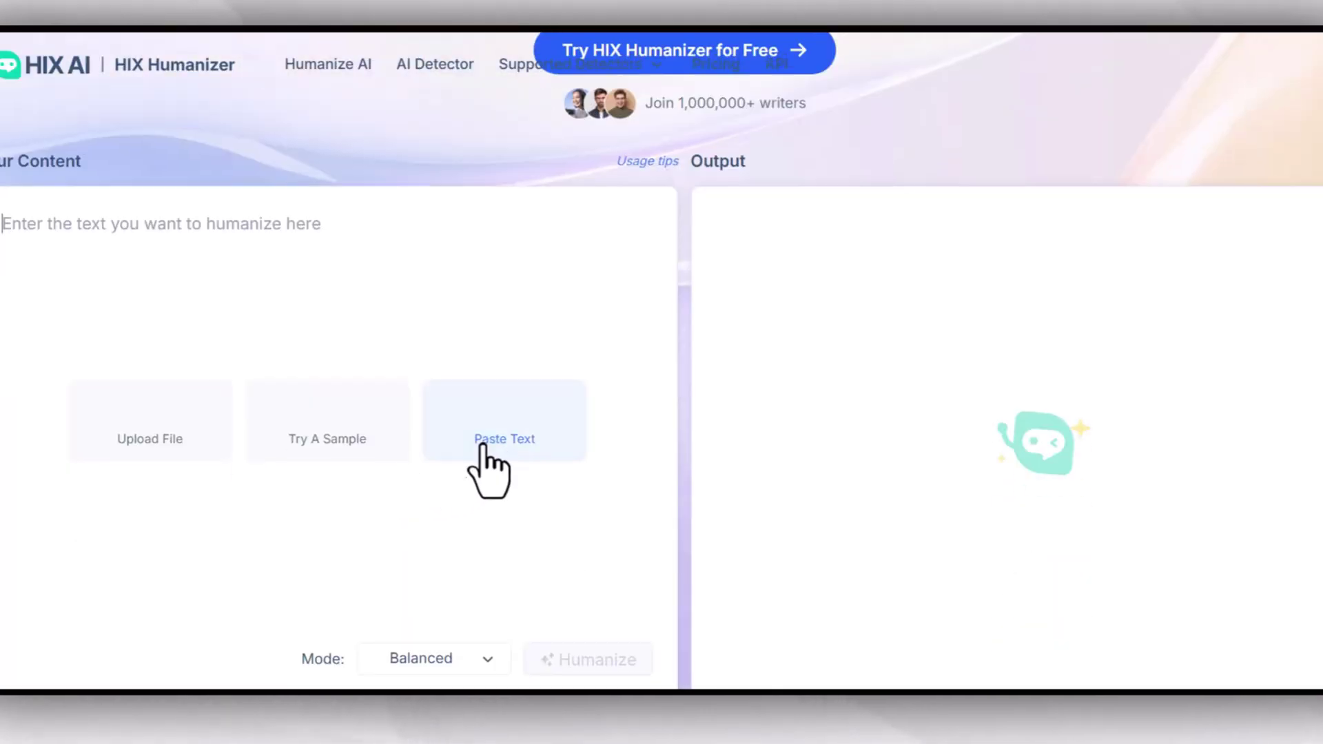
pyautogui.click(477, 455)
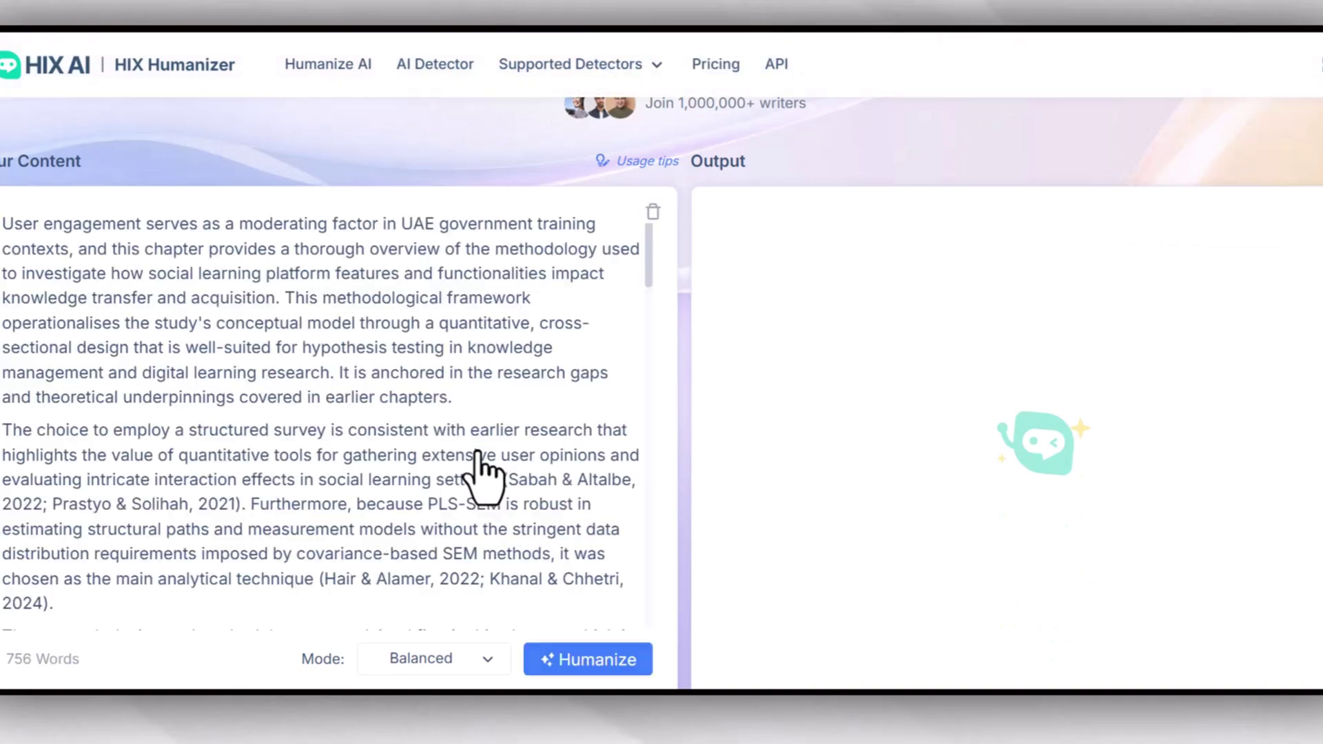
pyautogui.click(572, 663)
pyautogui.scroll(-1, 452, 551)
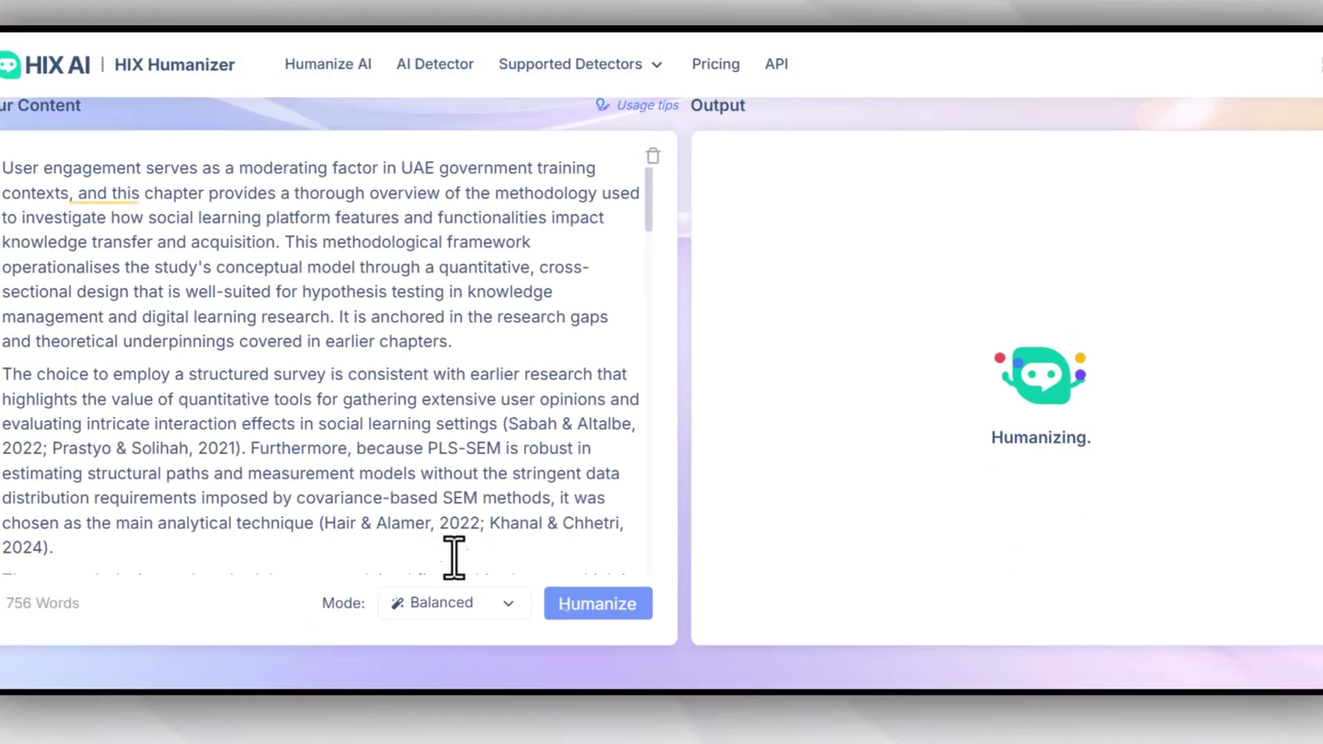
pyautogui.click(482, 606)
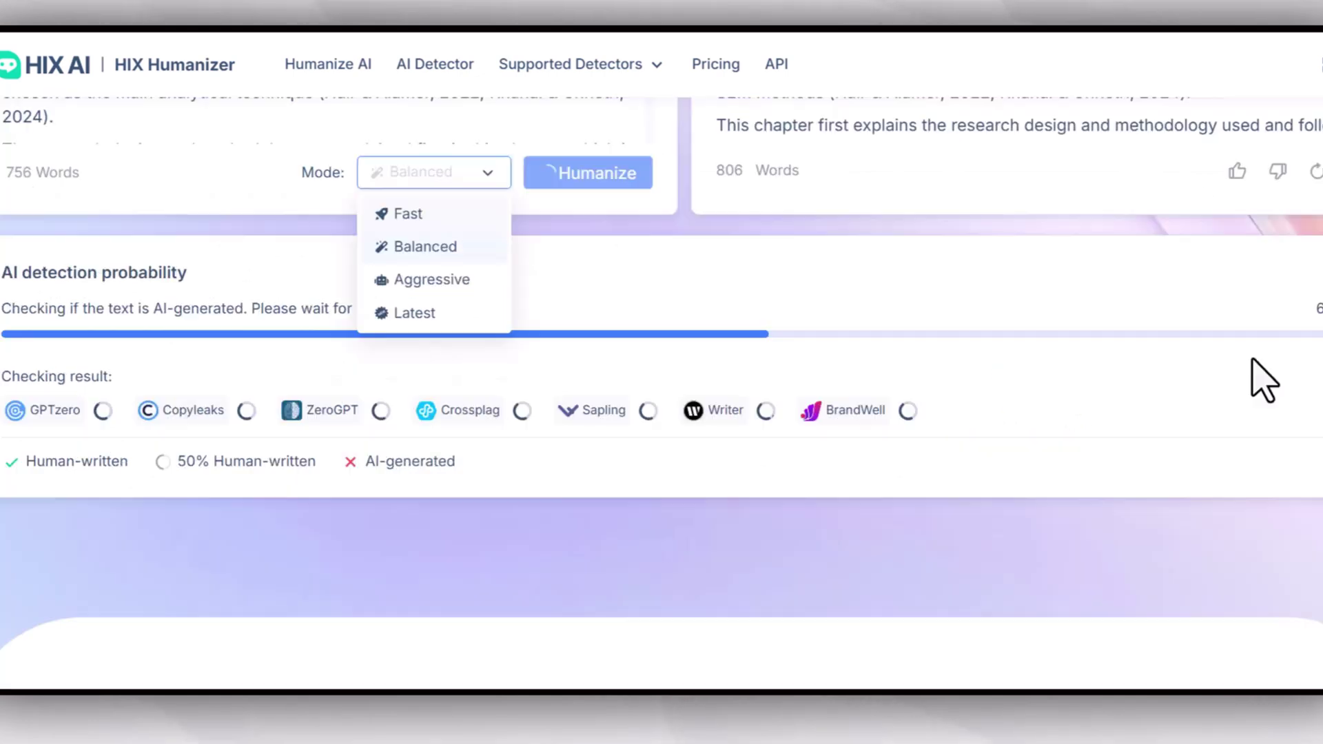
pyautogui.scroll(2, 1265, 379)
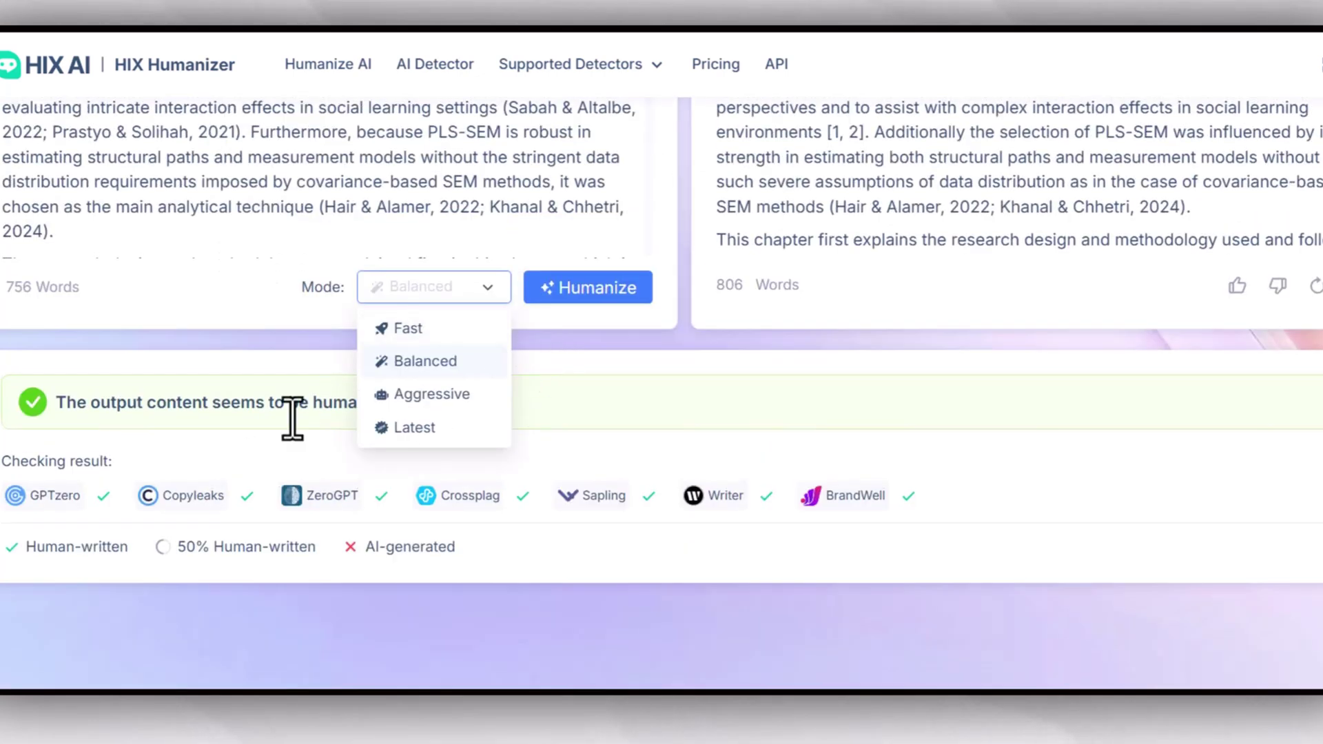
pyautogui.click(110, 434)
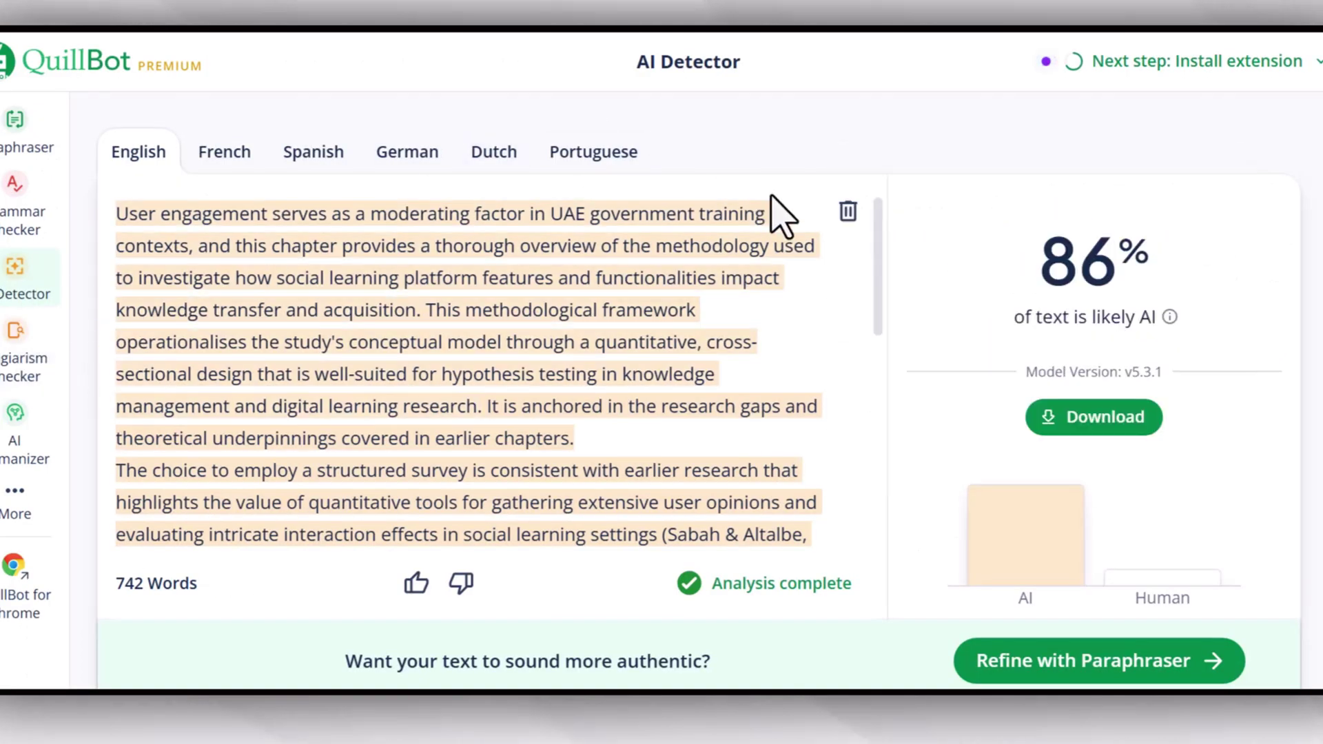
# Clear the old text, paste the 793-word HIX rewrite, and detect AI for a 0% score
pyautogui.click(848, 212)
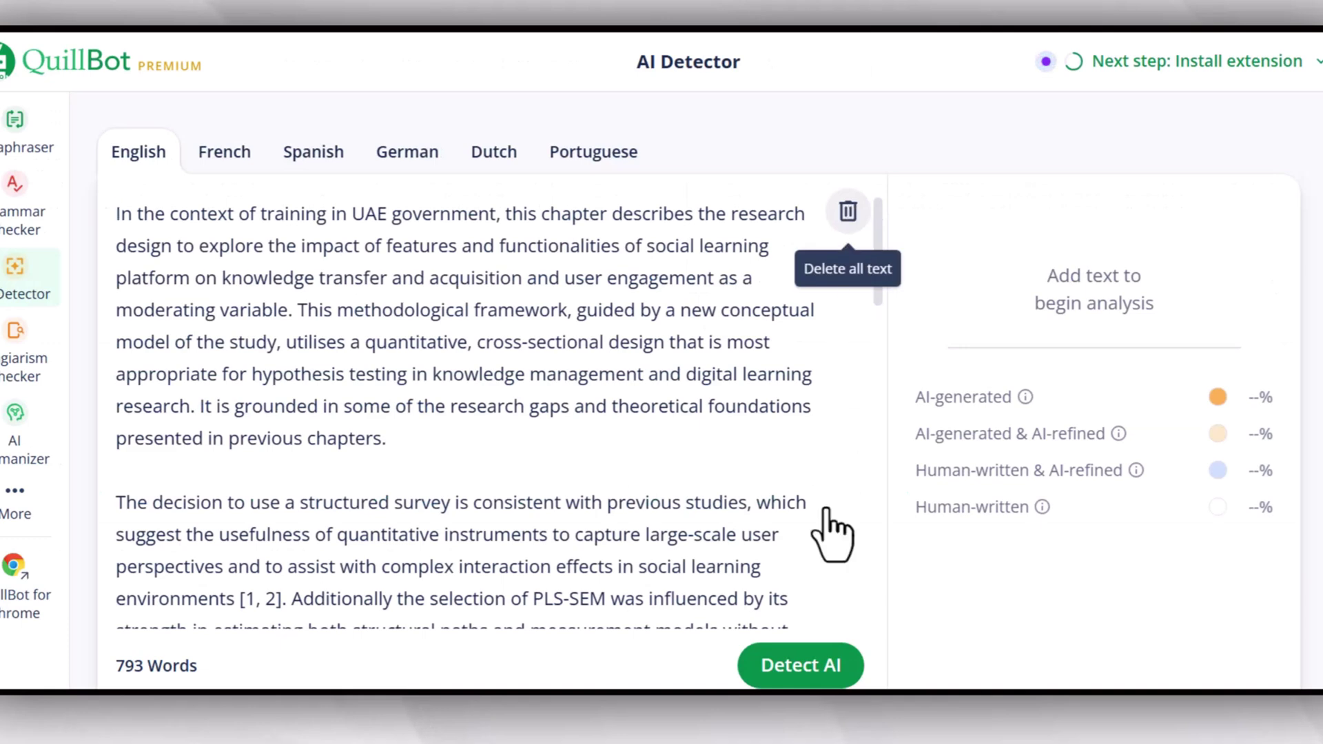
pyautogui.click(813, 667)
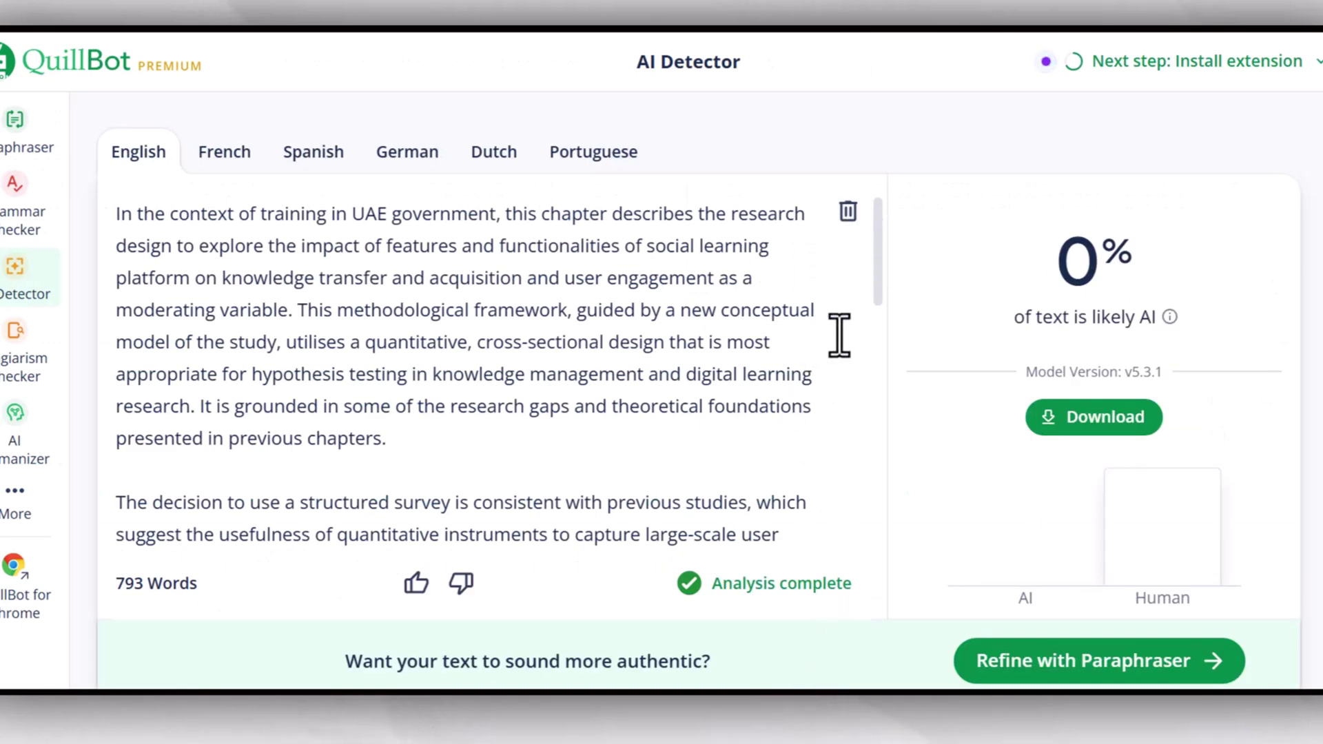